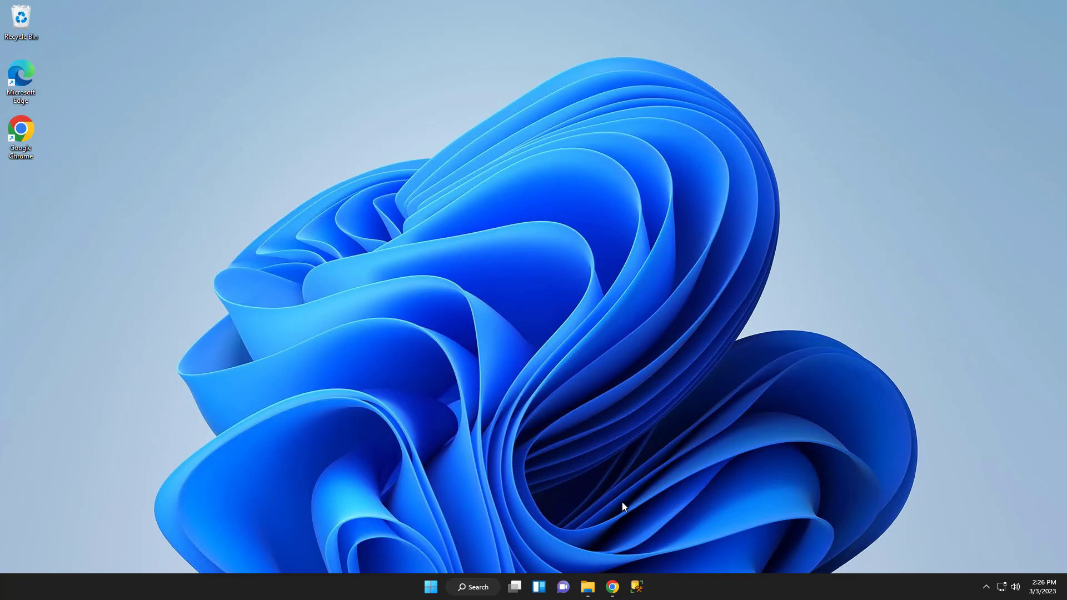
Step: In Chrome, compare the Marketplace pages for SQL Server Integration Services Projects and SQL Server Integration Services Projects 2022
left_click(612, 590)
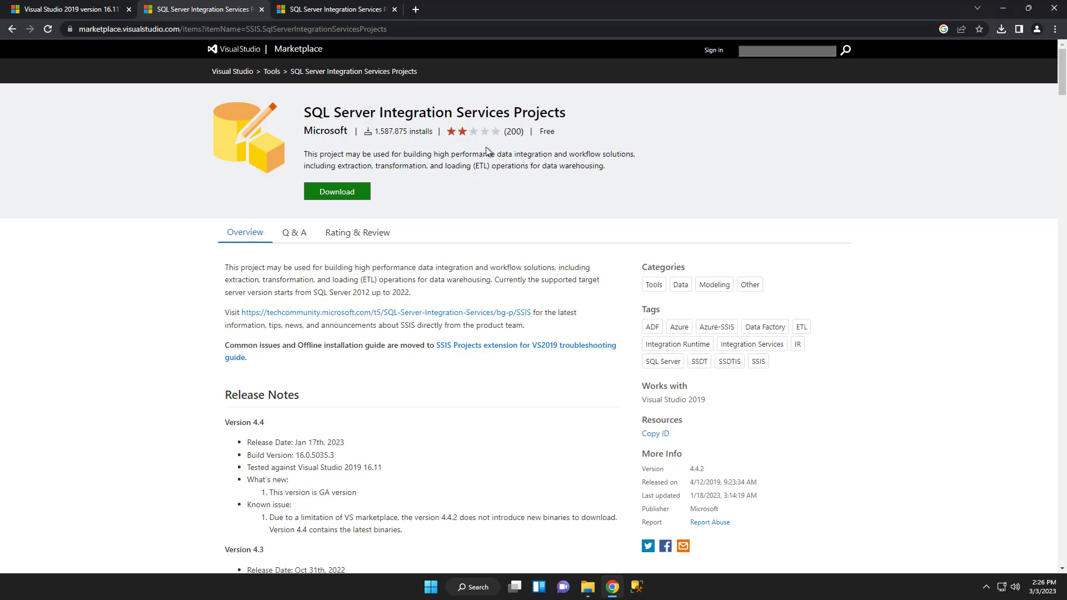
left_click(200, 10)
left_click(327, 9)
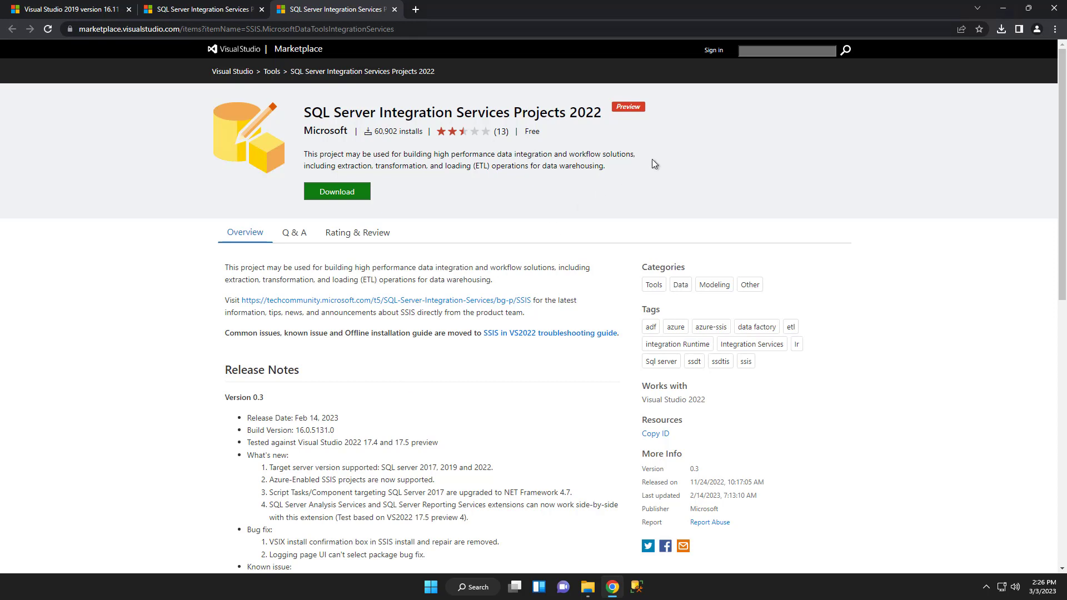
left_click_drag(665, 101, 613, 123)
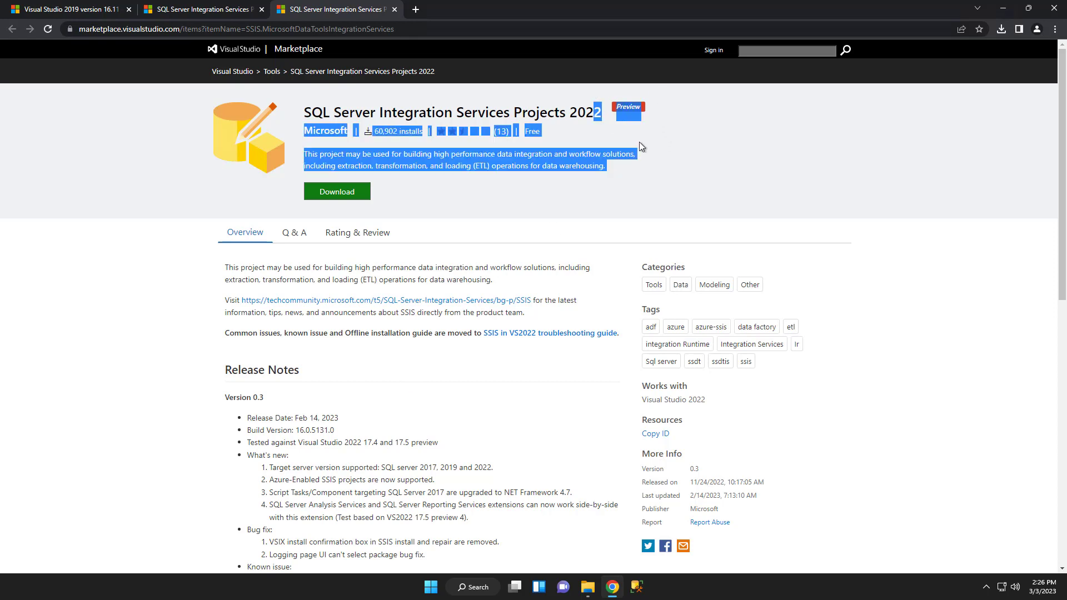
left_click(514, 205)
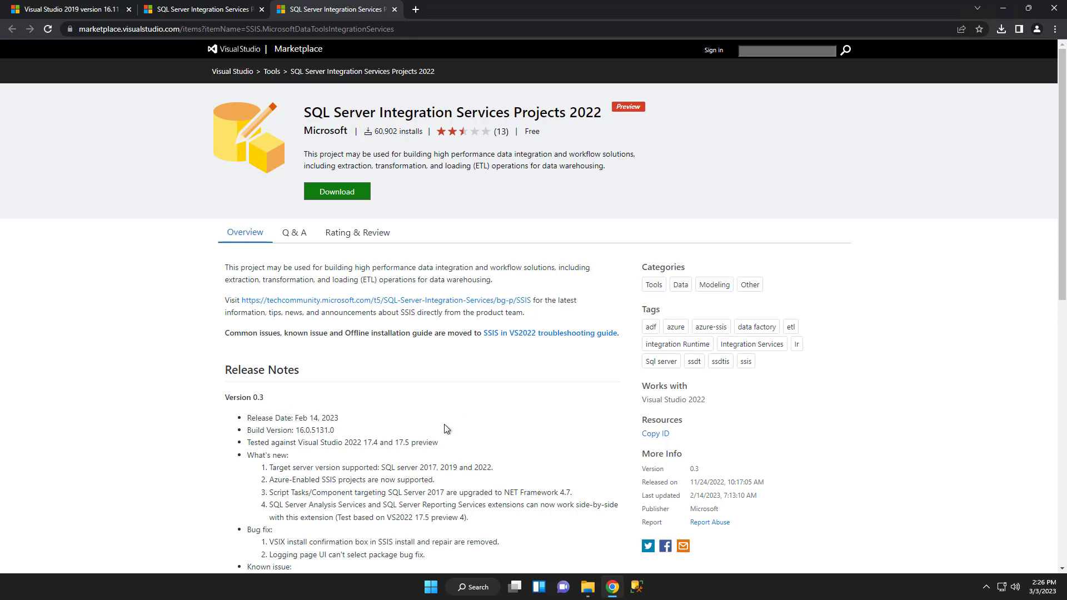
left_click(209, 10)
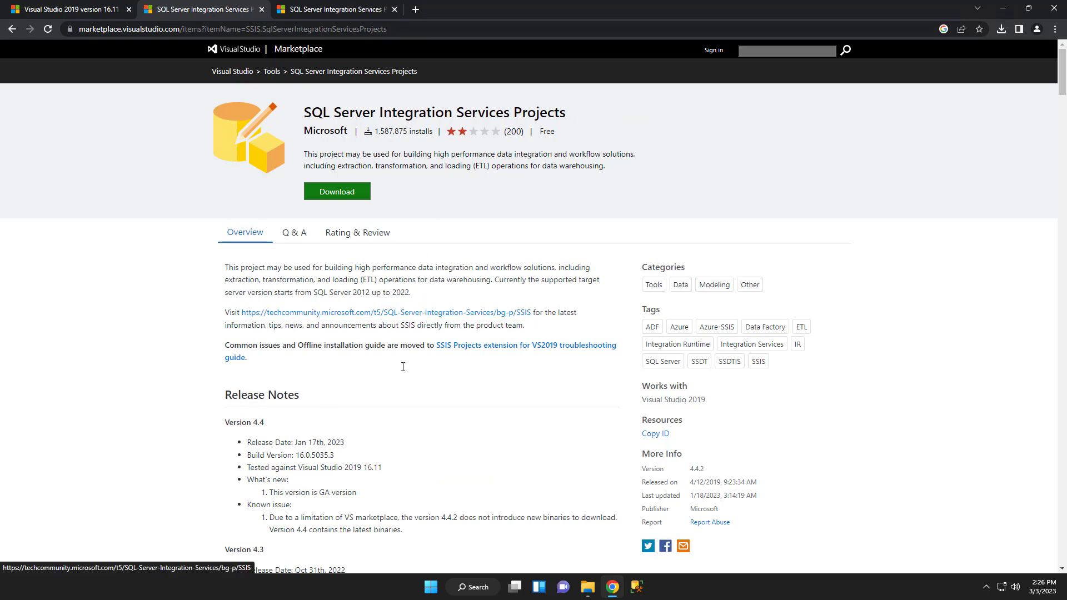
Step: Download Community 2019 from the Visual Studio 2019 release notes and run the vs_community installer in Downloads as administrator
left_click(69, 12)
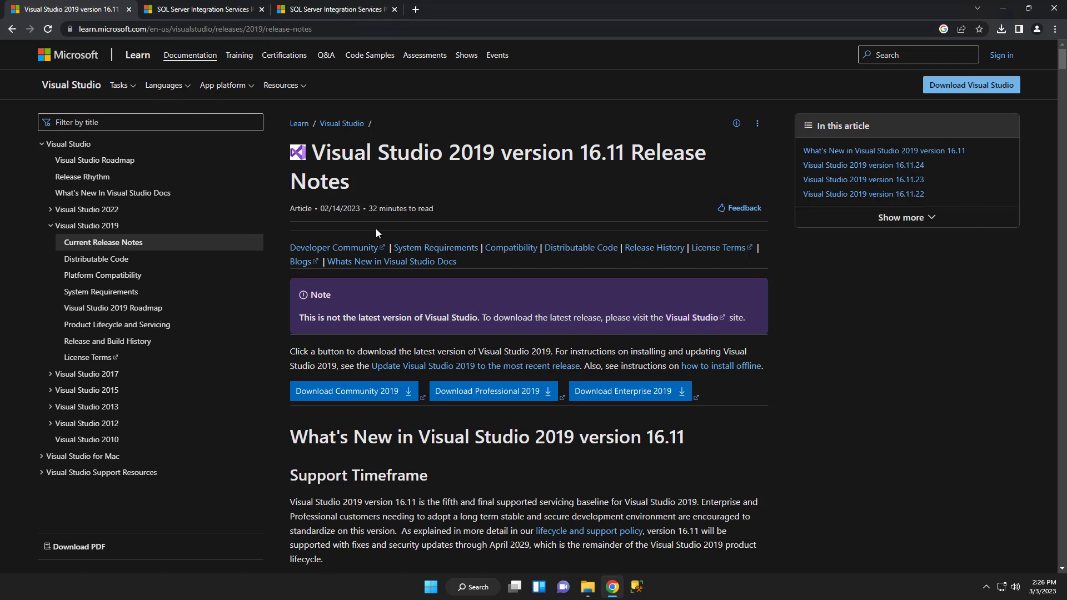
left_click(356, 394)
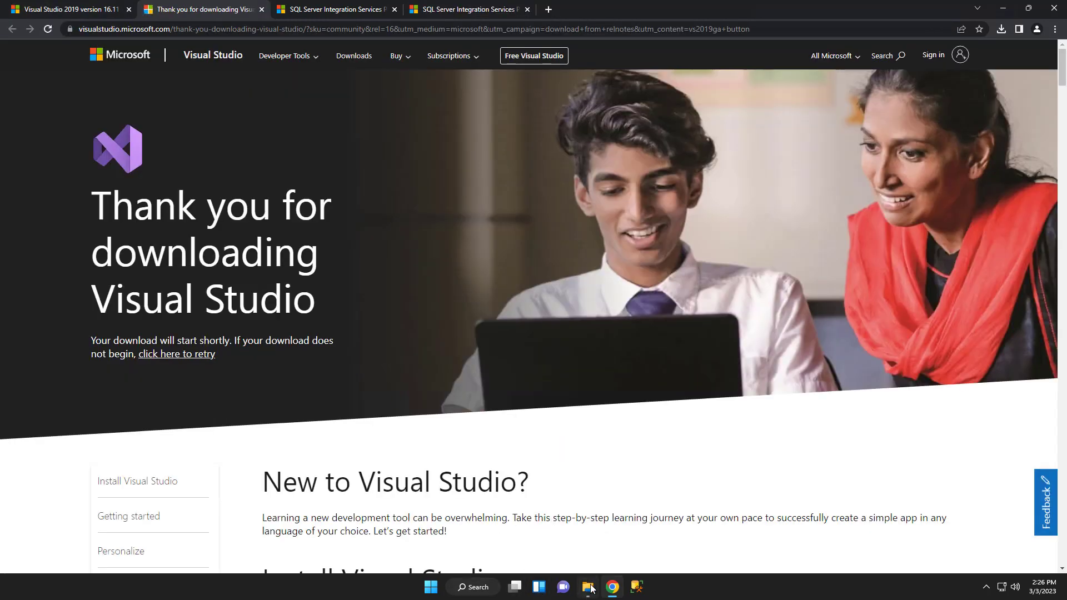
left_click(590, 588)
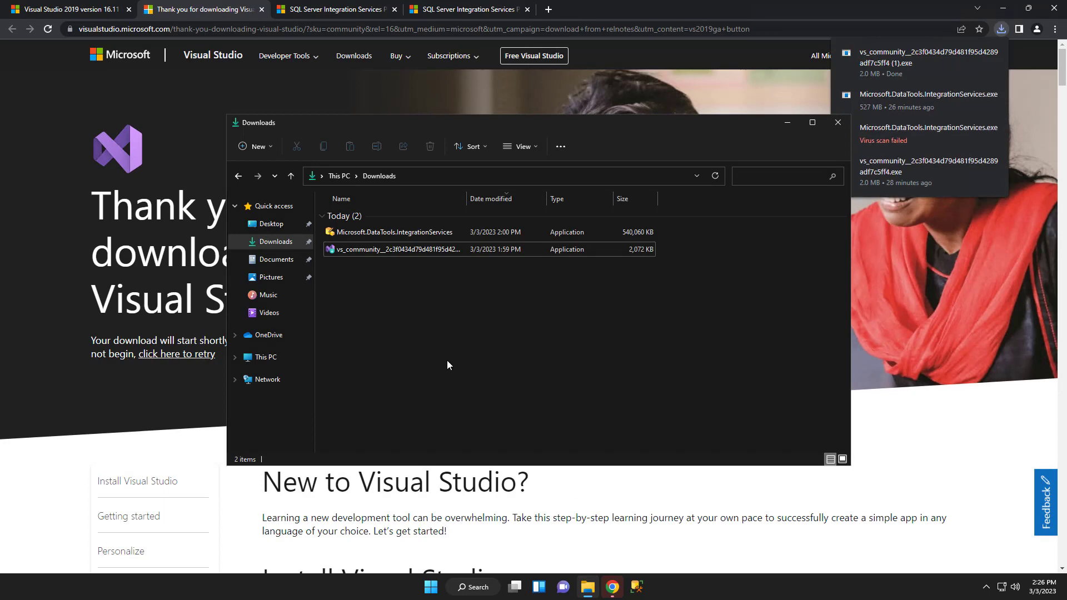
right_click(393, 253)
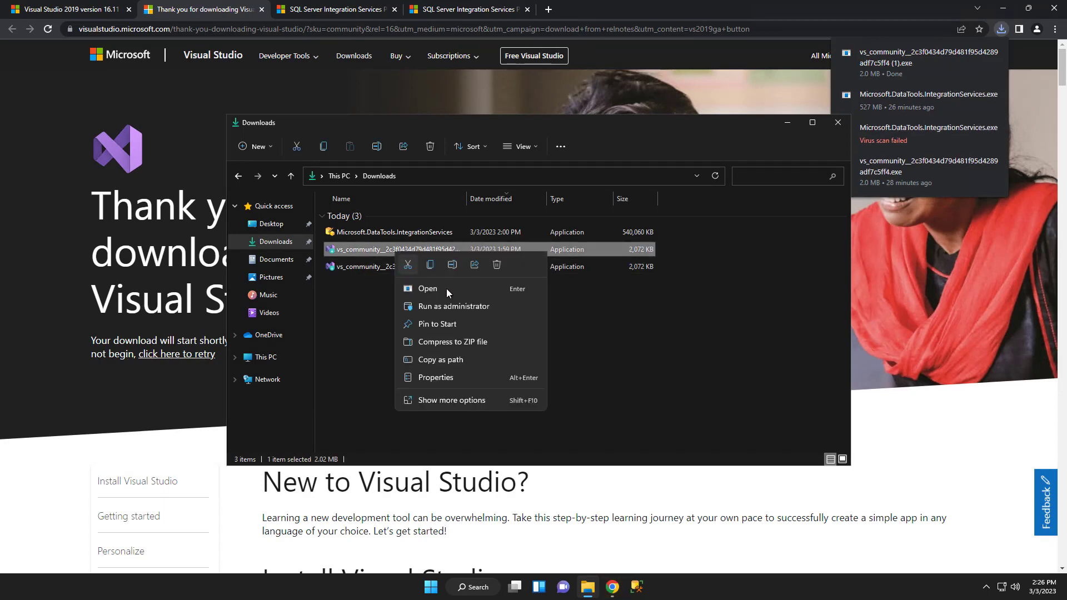
left_click(452, 307)
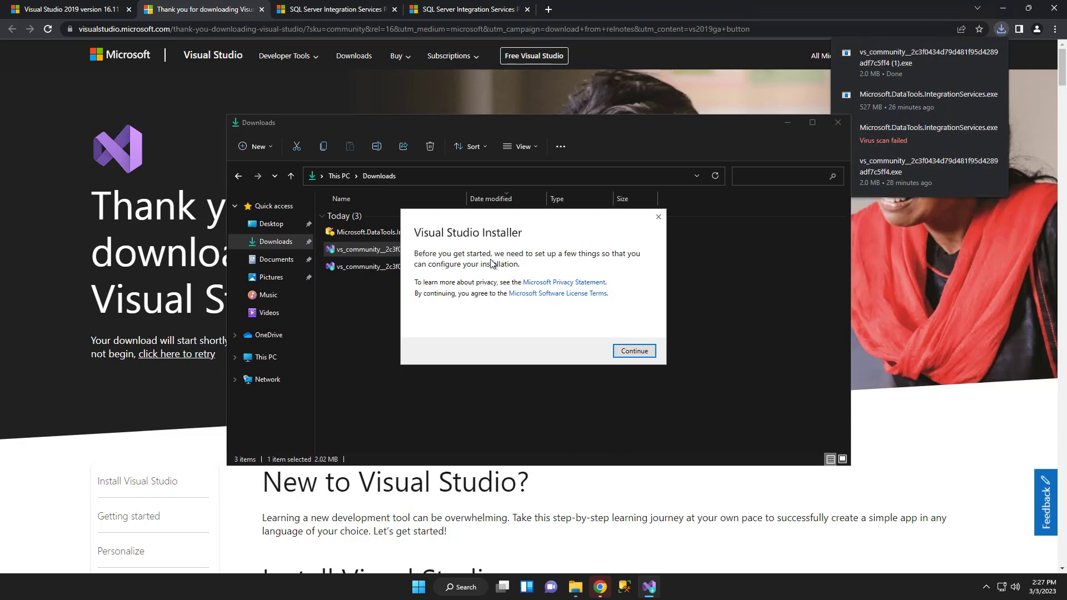
Step: Continue past the Visual Studio Installer's license notice and minimize the browser window
left_click(633, 350)
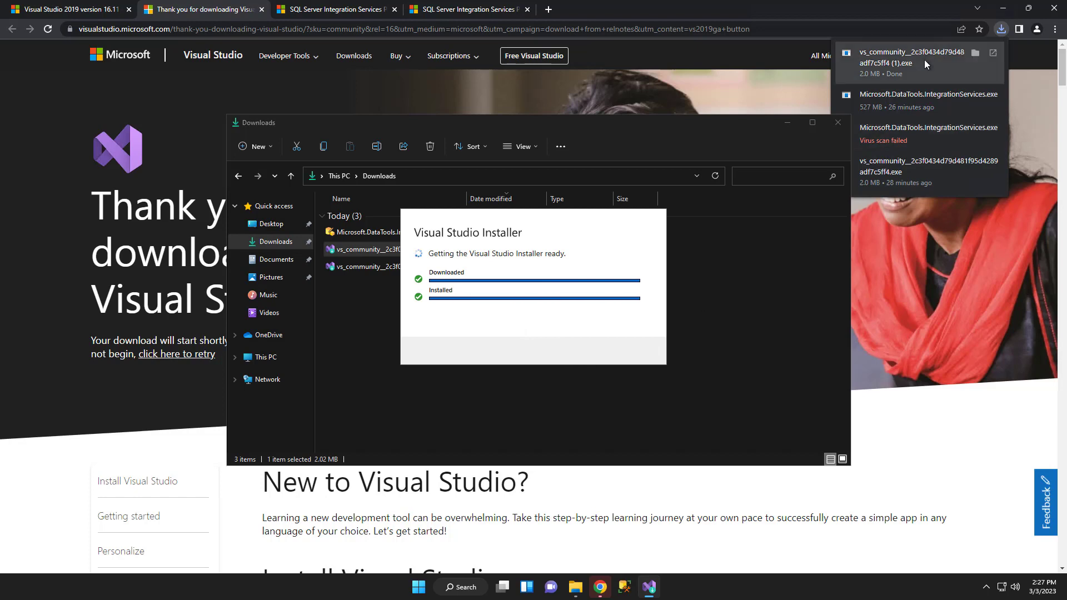
left_click(1001, 29)
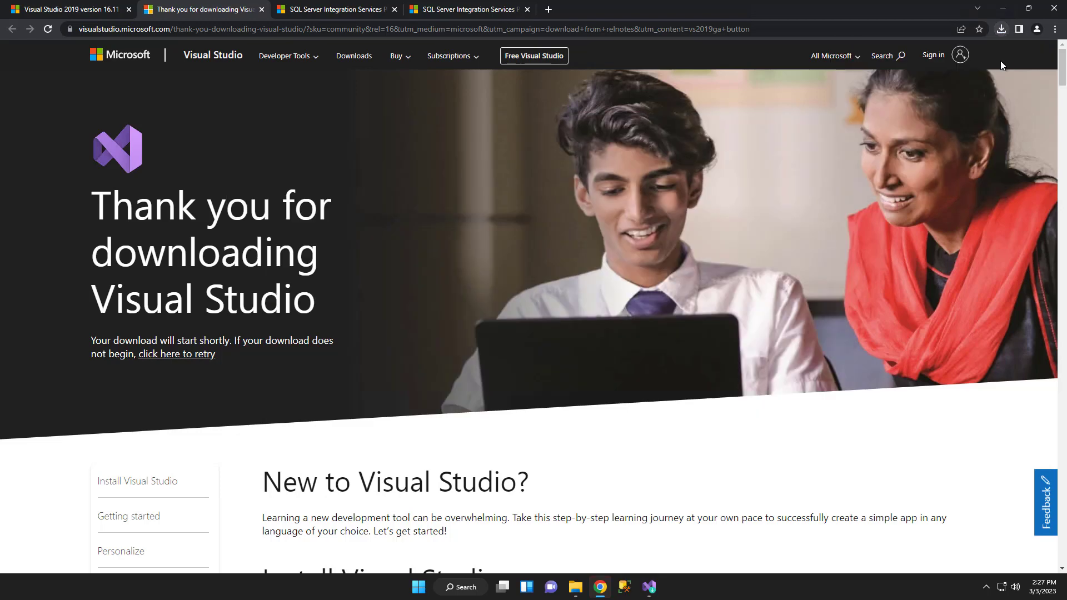
left_click(1004, 9)
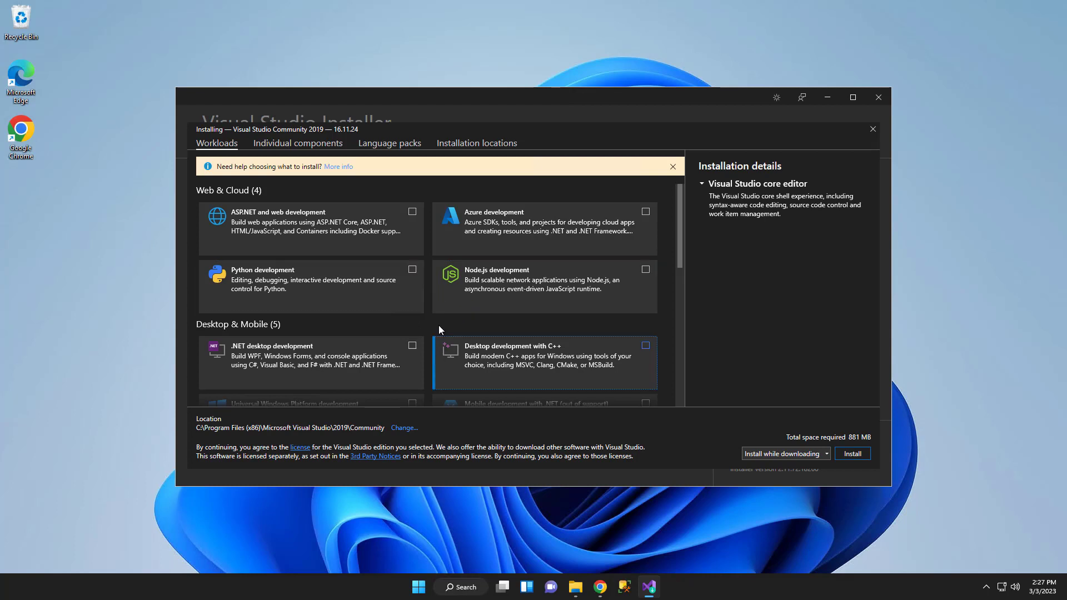
Step: Install Visual Studio Community 2019 with the Data storage and processing workload and close the installer
scroll(409, 308, "down", 2)
scroll(410, 308, "down", 9)
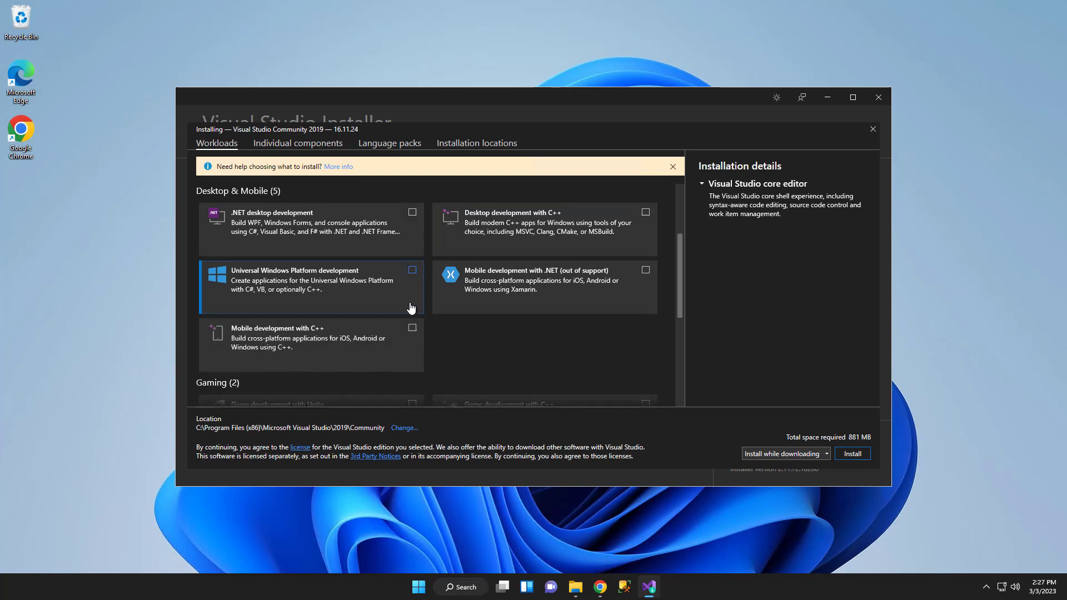
scroll(405, 311, "down", 2)
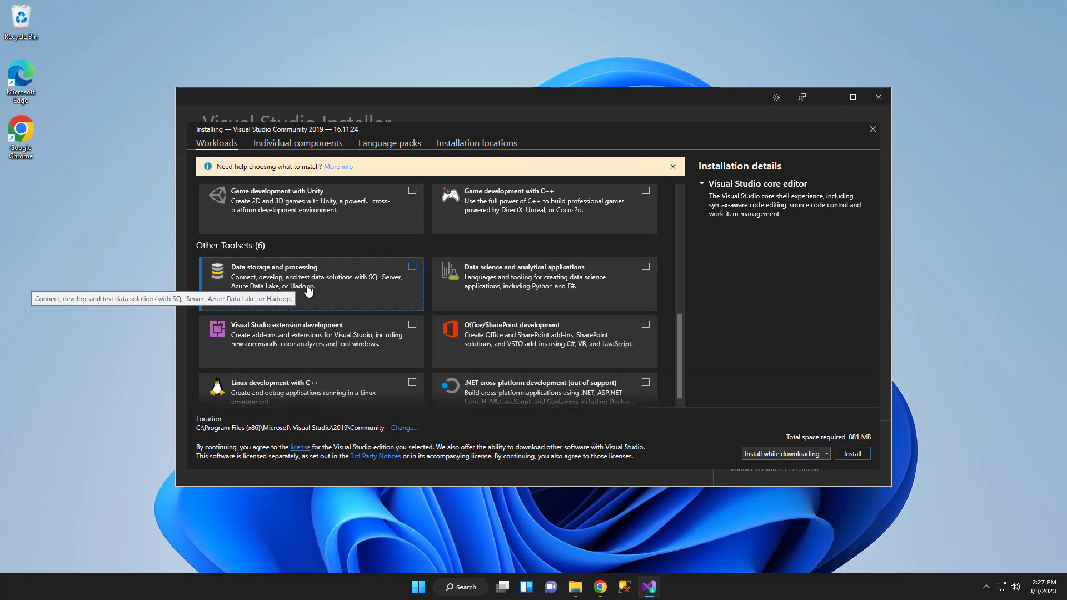
left_click(412, 268)
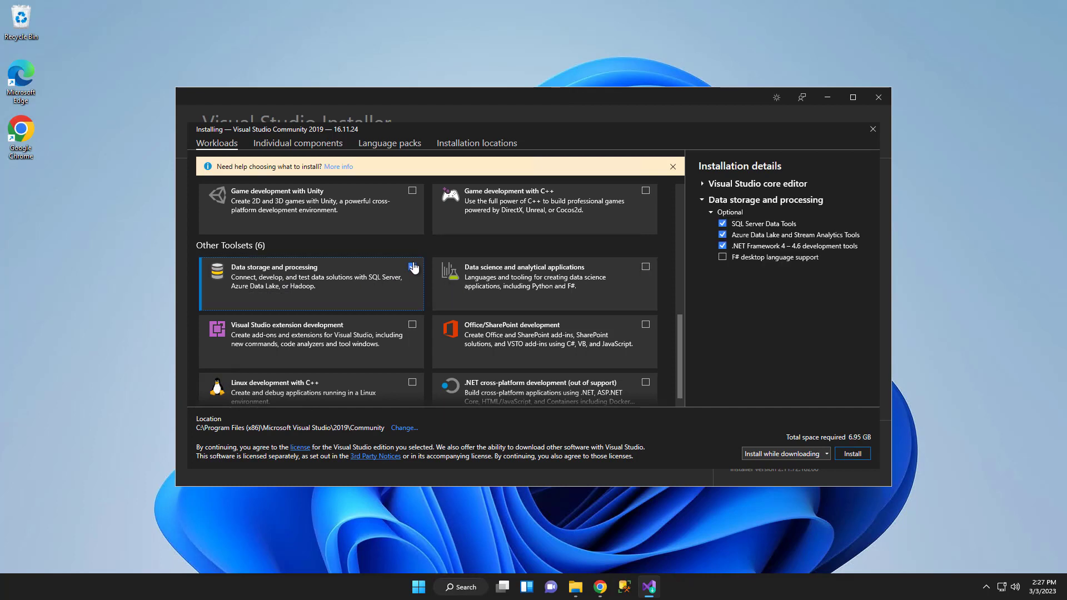
left_click(854, 455)
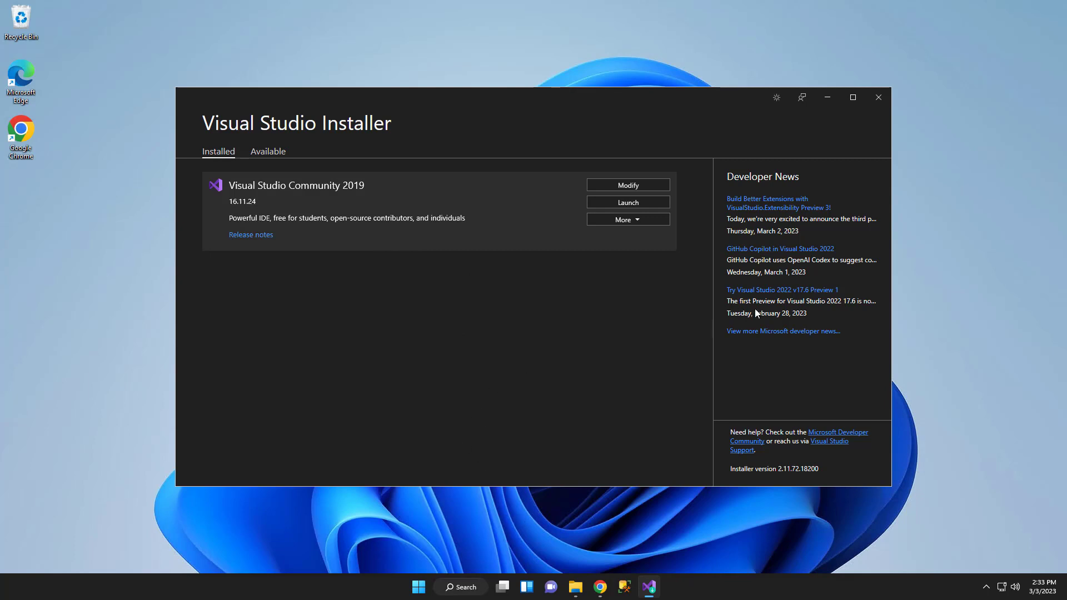
left_click(878, 96)
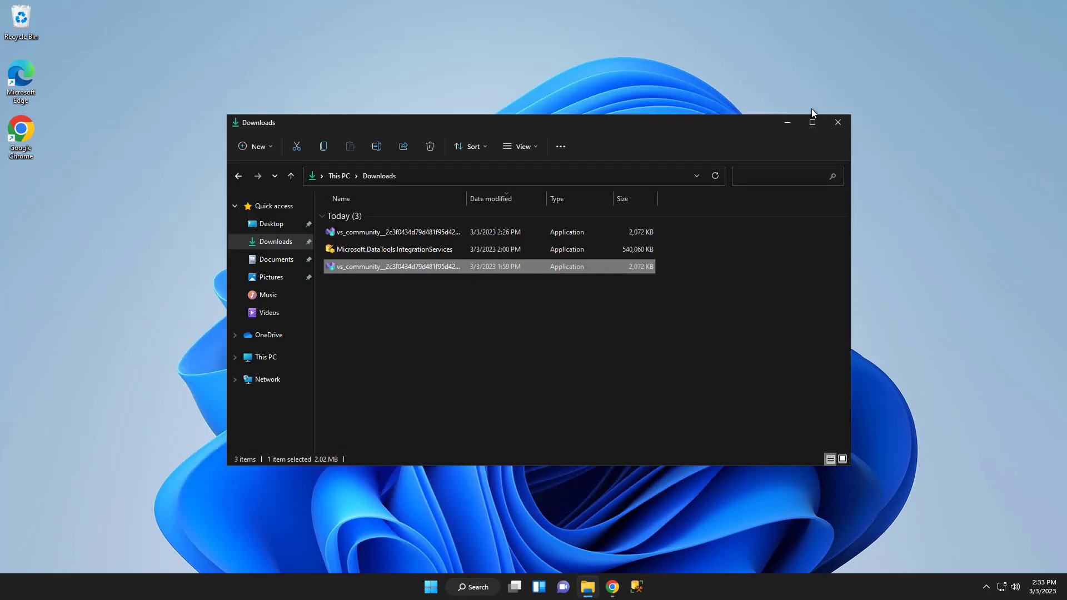
Step: View the SQL Server Integration Services Projects page in Chrome, and run Microsoft.DataTools.IntegrationServices from Downloads as administrator
left_click(612, 587)
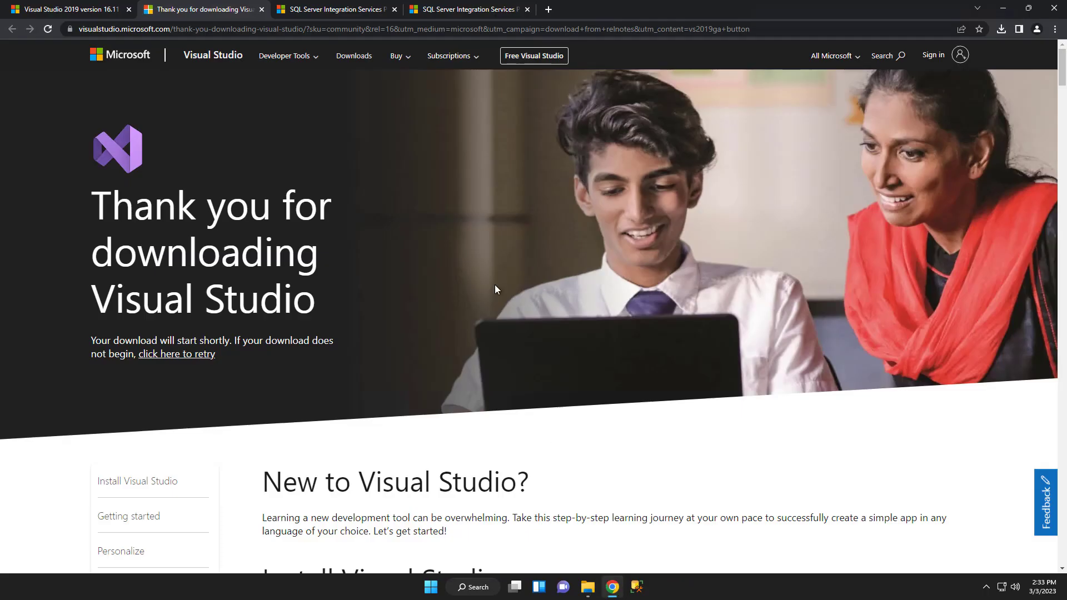
left_click(329, 9)
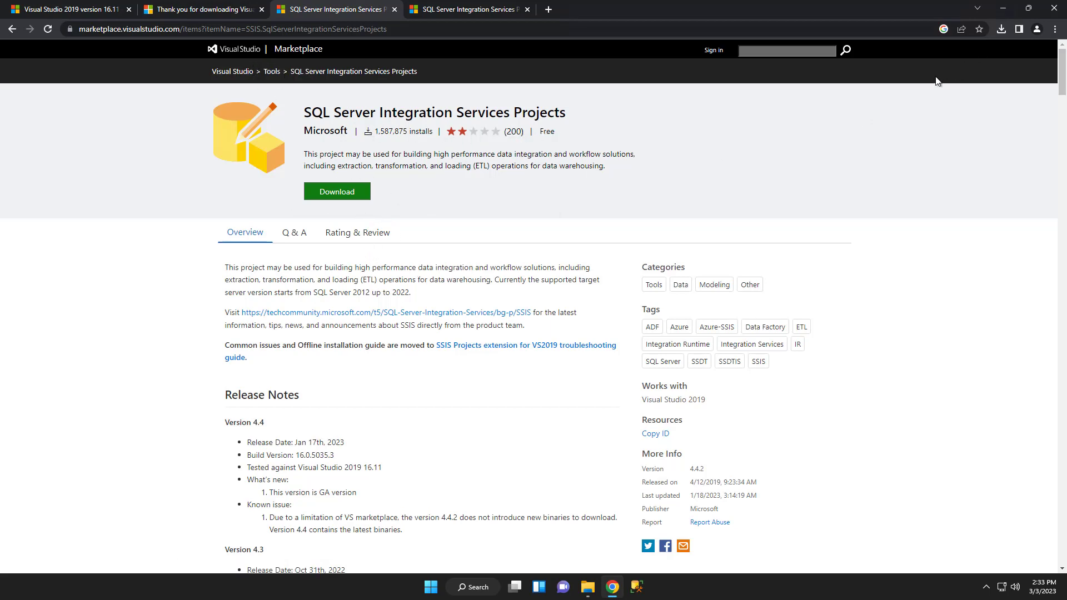
left_click(588, 590)
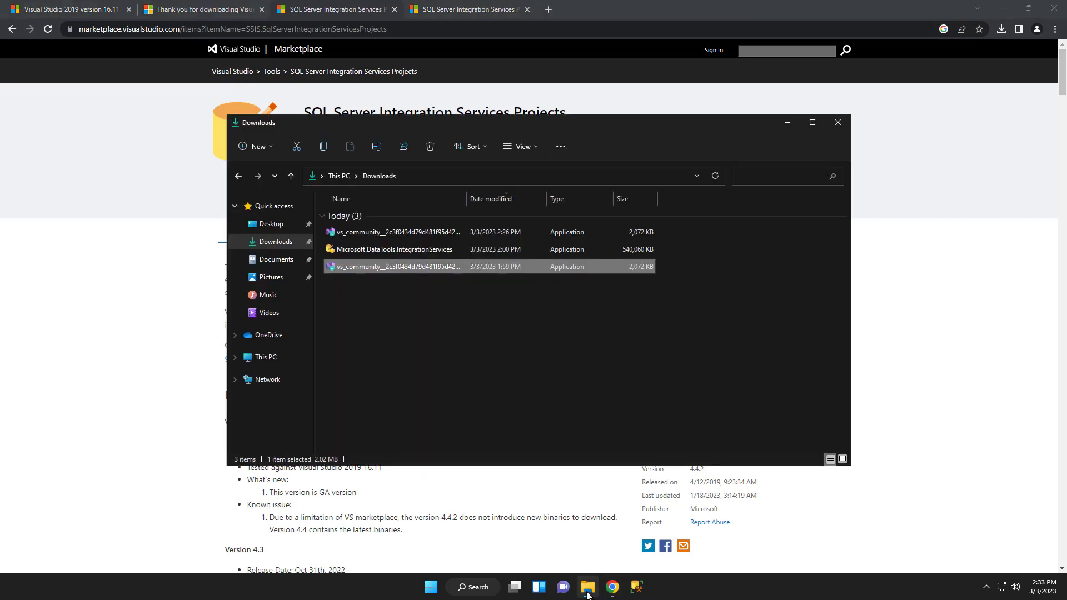
left_click(443, 376)
right_click(386, 249)
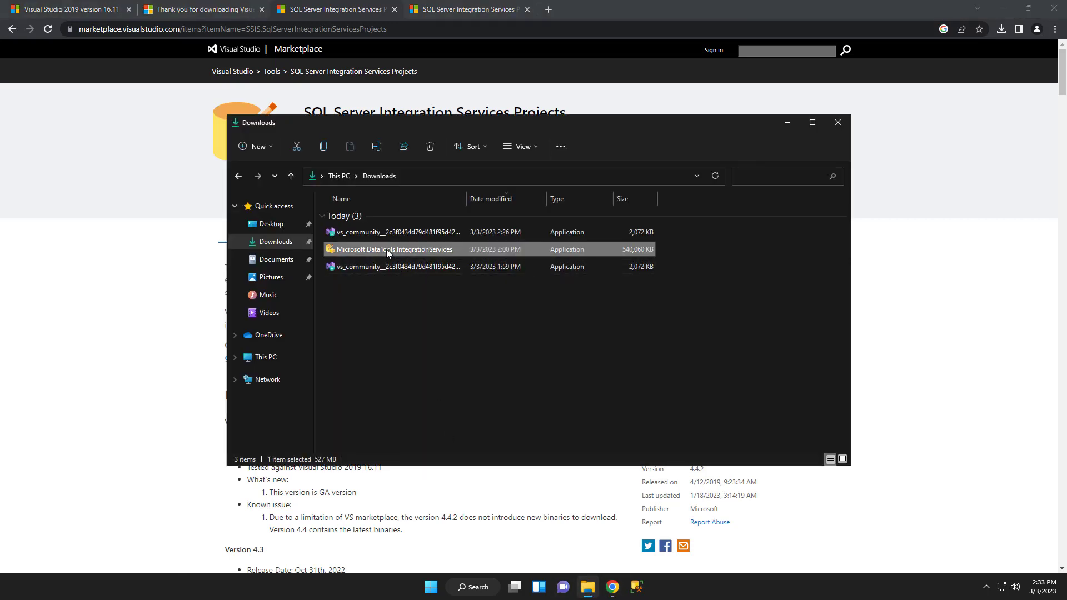
left_click(441, 305)
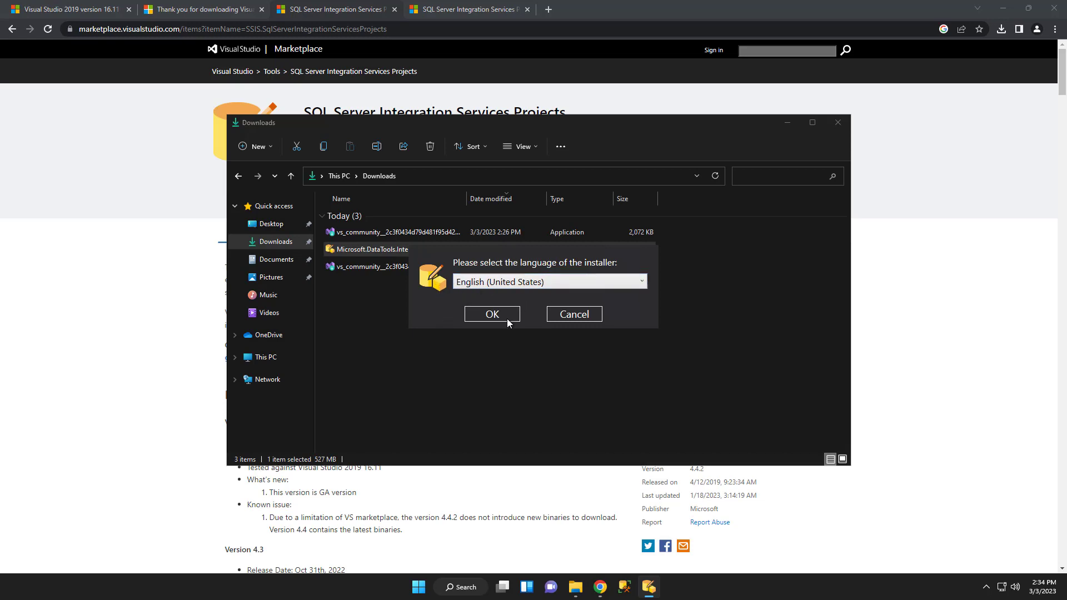
Step: Install SQL Server Integration Services Projects in English (United States) to Visual Studio Community 2019, and close the setup, Downloads and browser windows
left_click(494, 314)
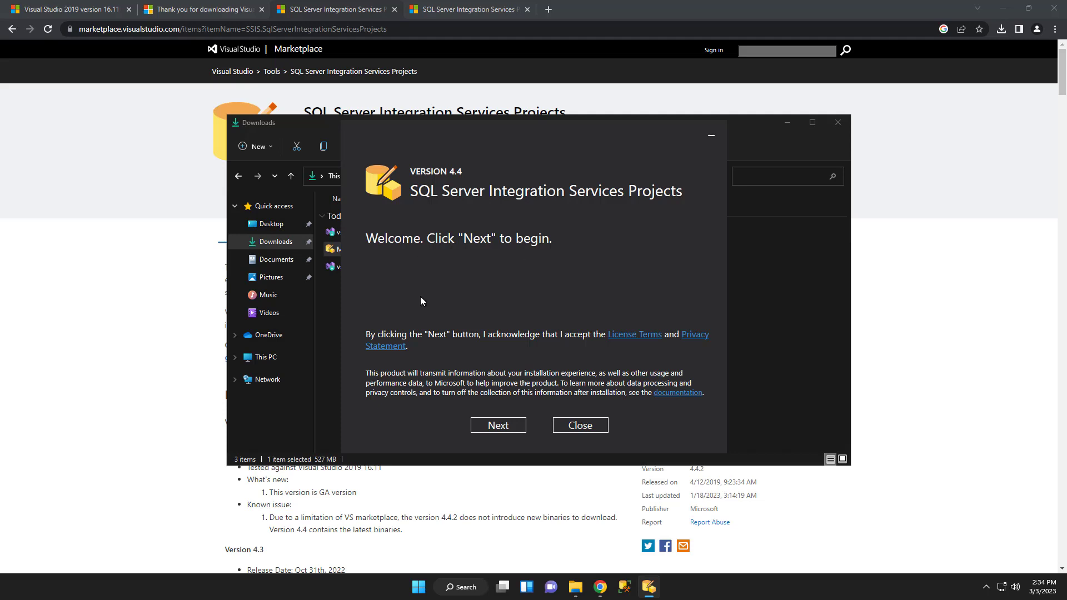
left_click(500, 426)
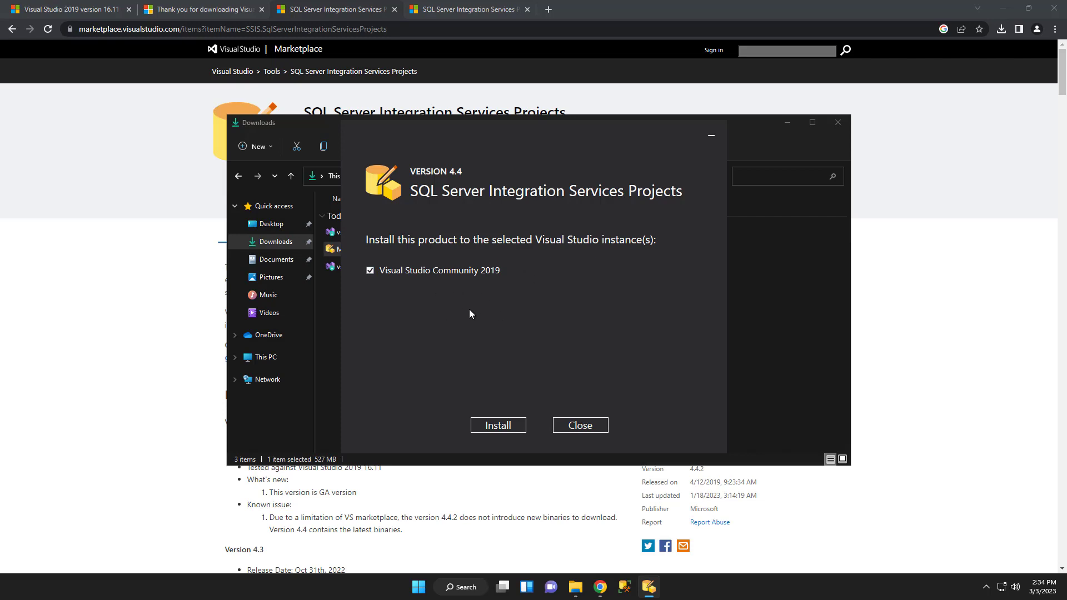
left_click(506, 426)
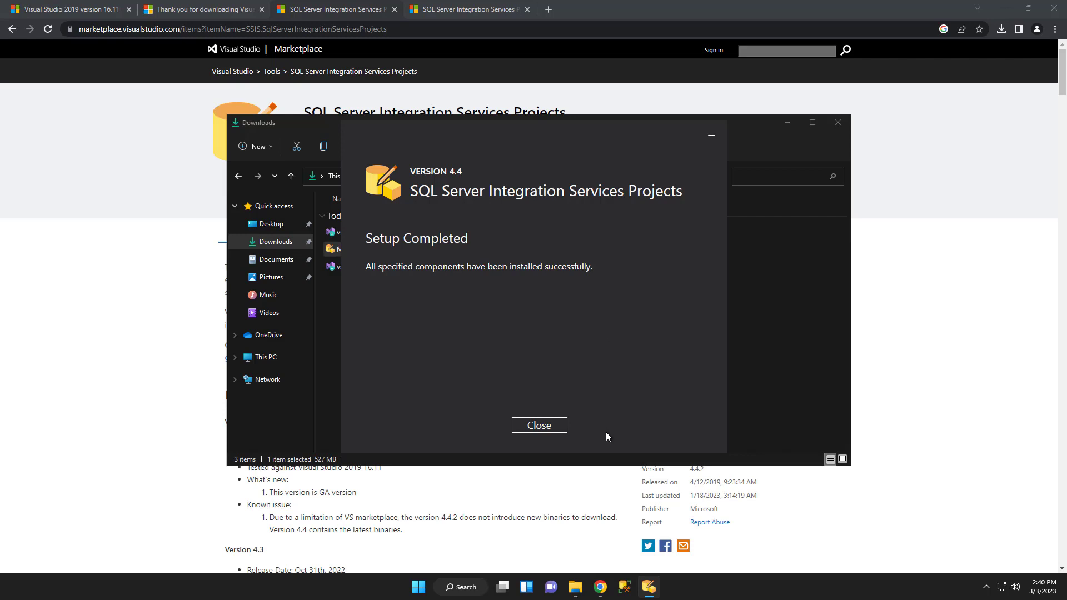
left_click(539, 426)
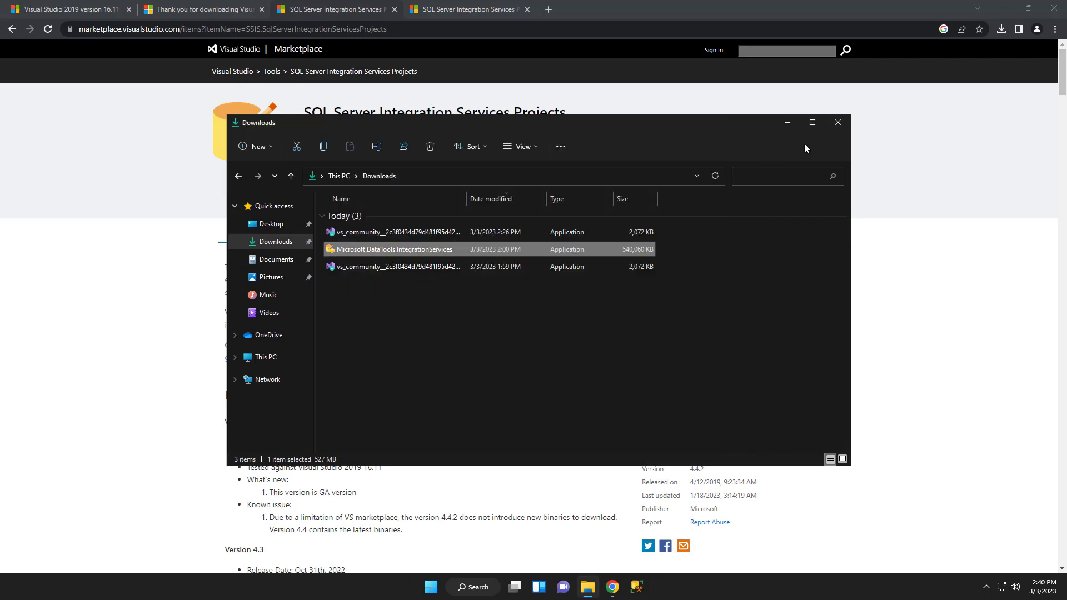
left_click(838, 123)
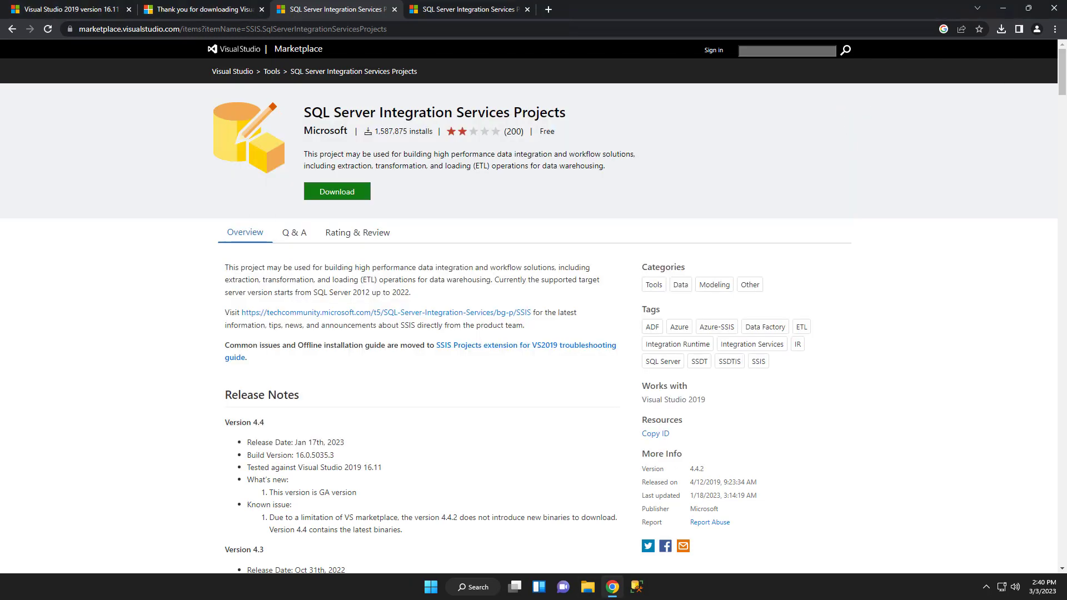
left_click(1059, 9)
Step: Launch Visual Studio 2019 and skip signing in
left_click(432, 588)
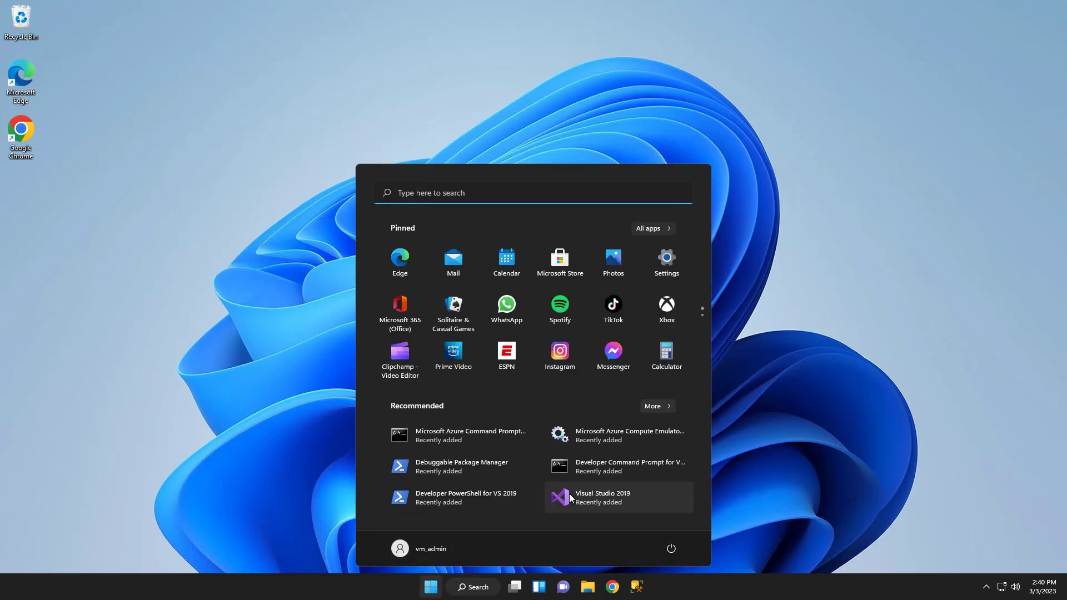
left_click(613, 499)
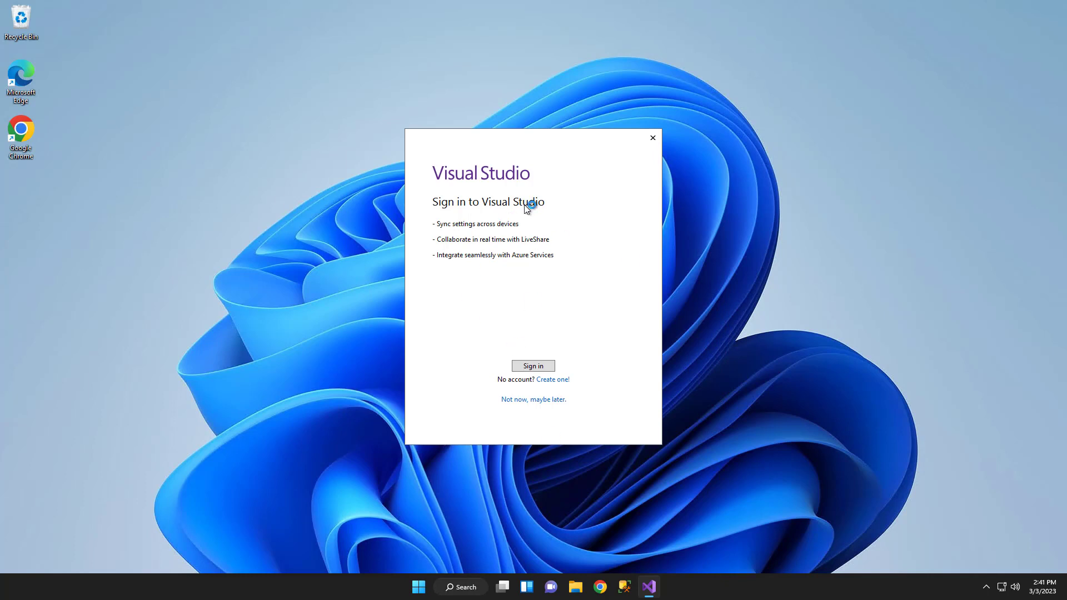
left_click(548, 400)
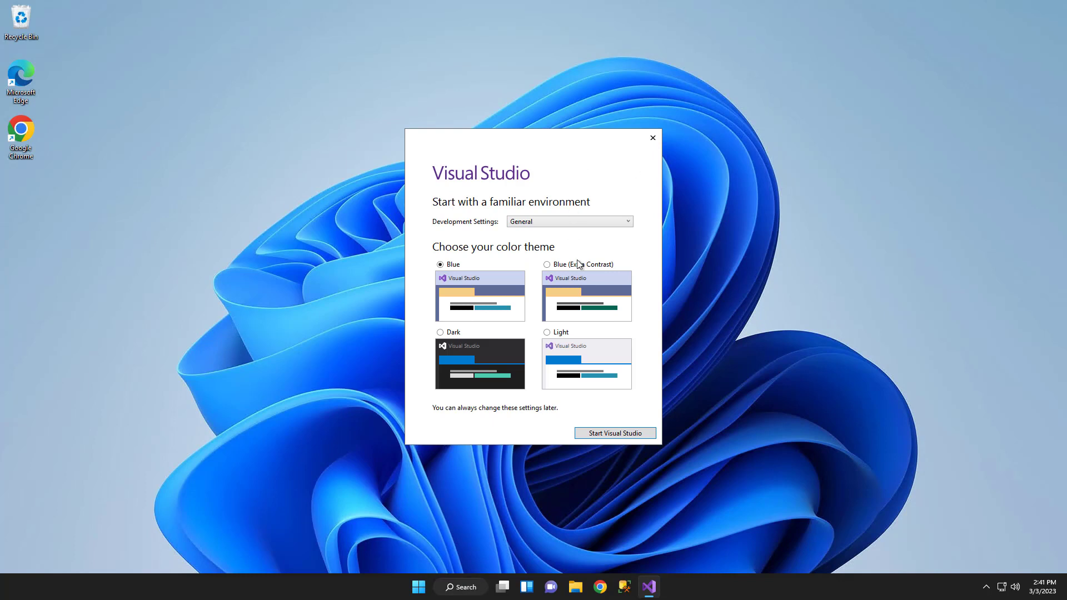
Step: Choose the Dark color theme and the General development settings for Visual Studio
left_click(440, 332)
left_click(541, 221)
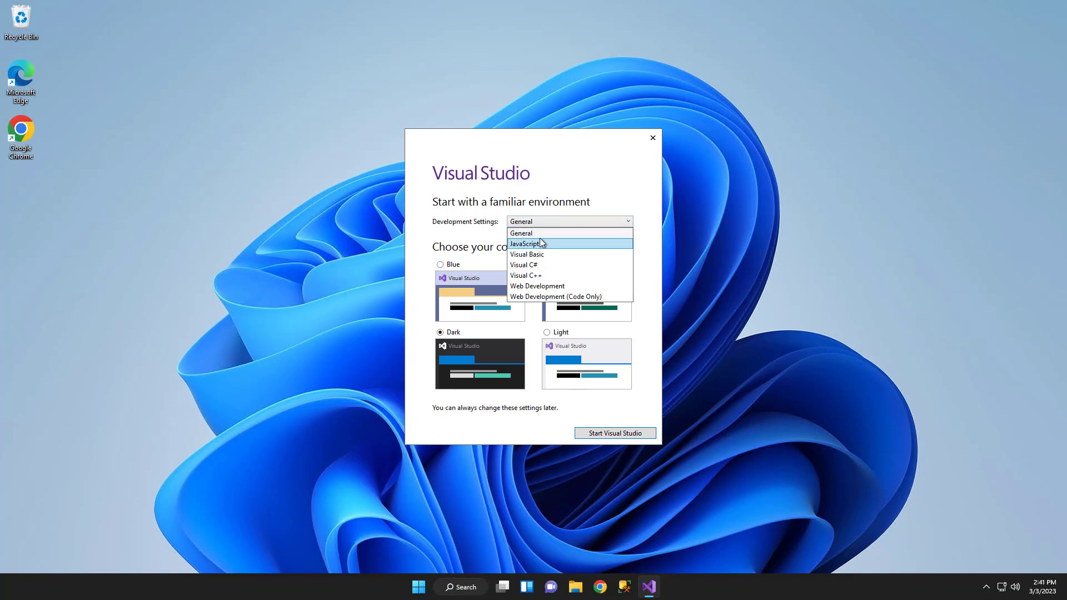
left_click(543, 233)
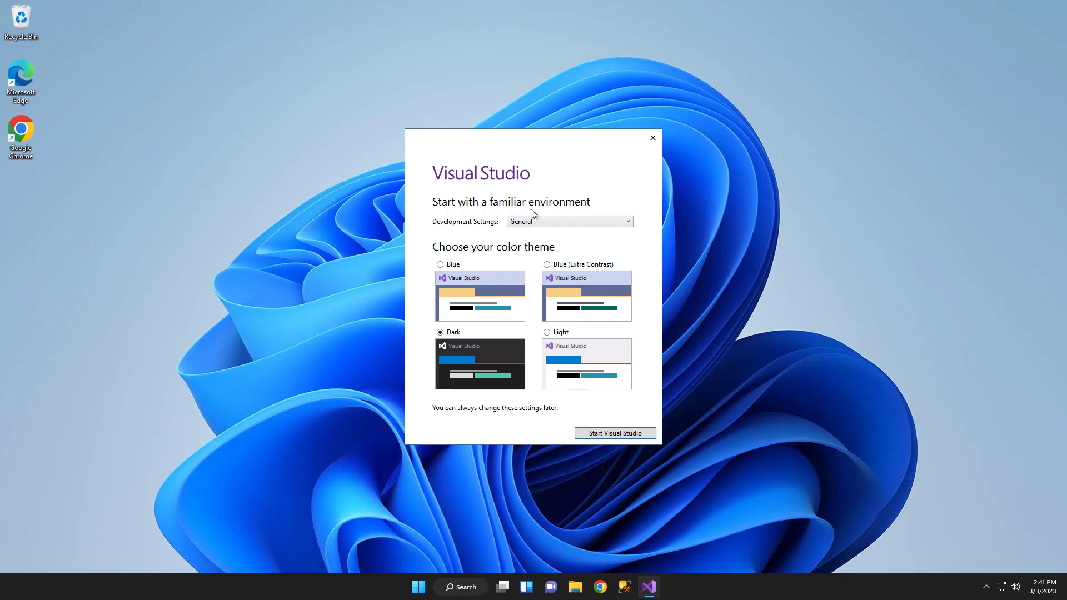
left_click(533, 222)
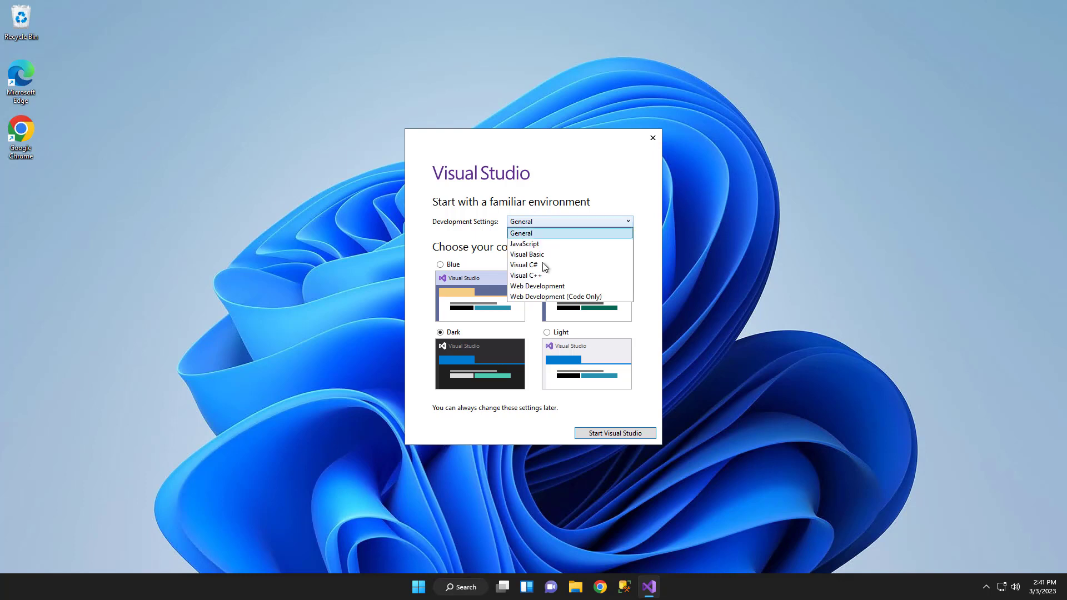
left_click(581, 182)
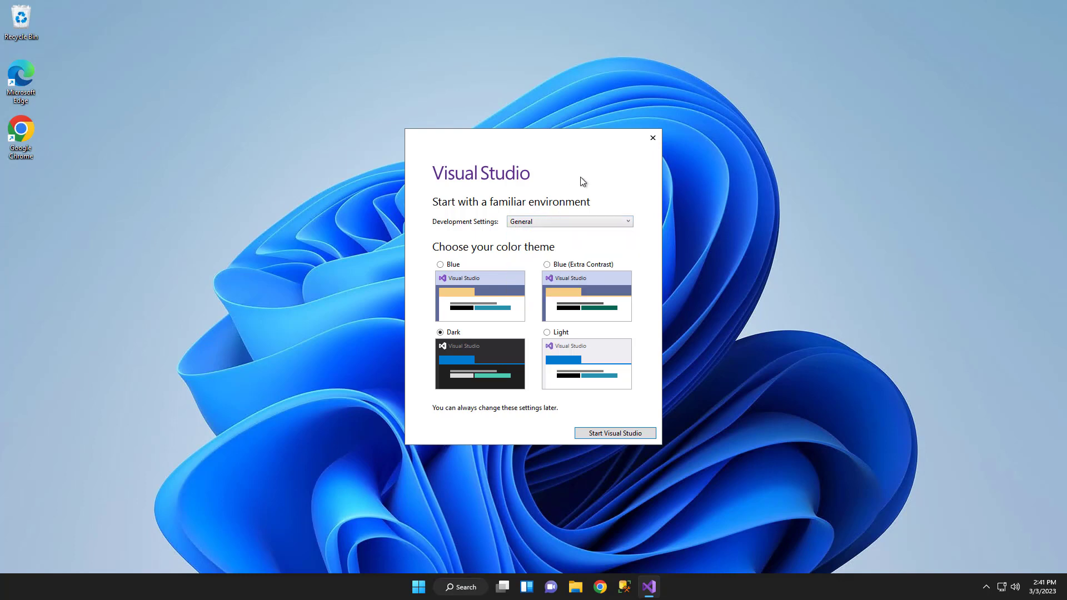
Step: Start Visual Studio with the chosen settings, begin a new project and search the project templates for "integra"
left_click(621, 434)
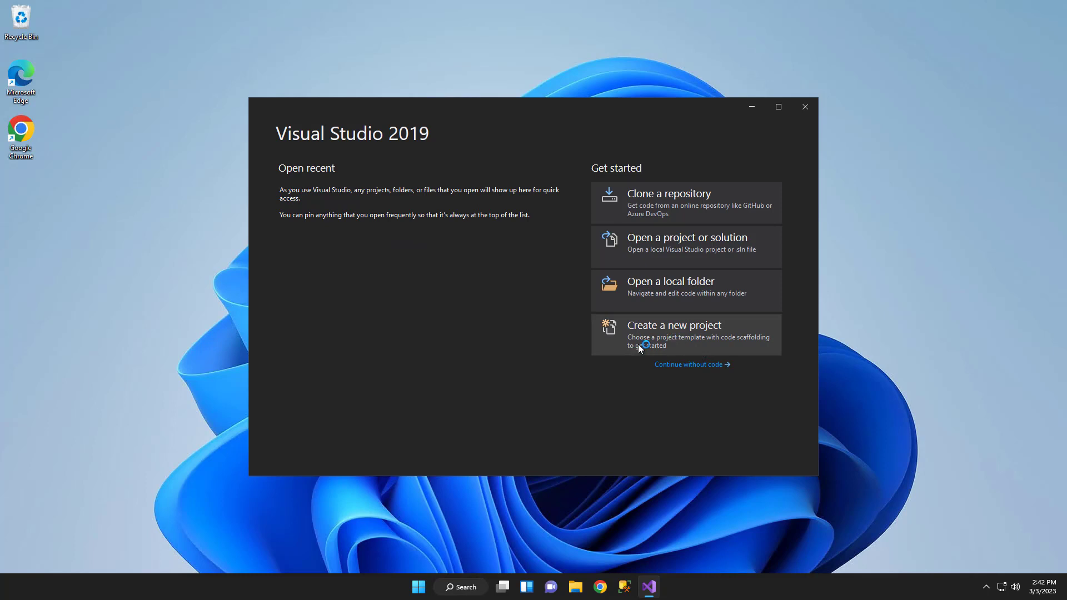
left_click(671, 339)
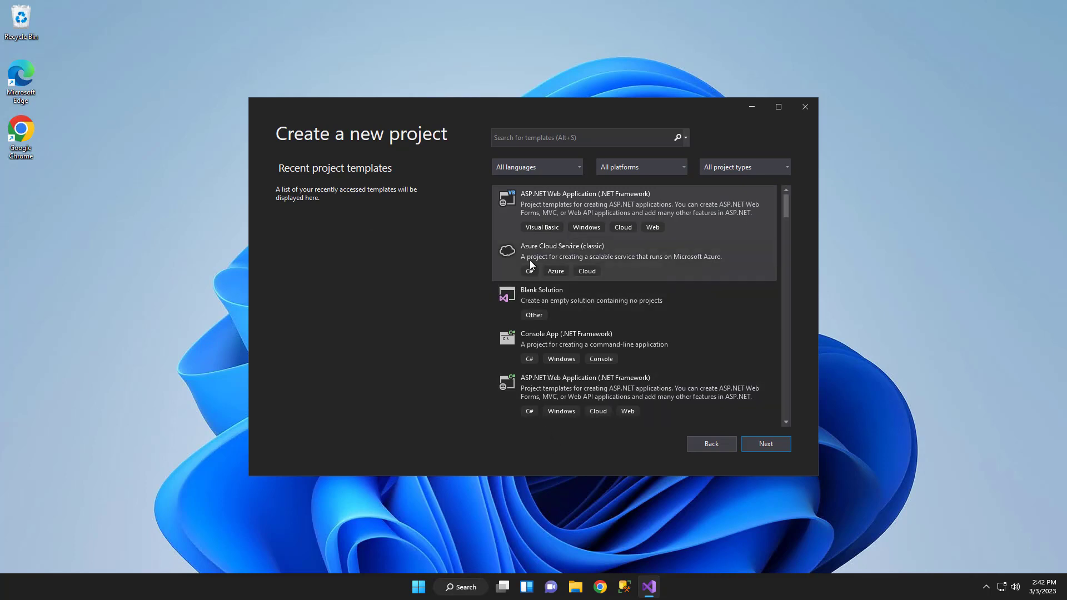
left_click(551, 136)
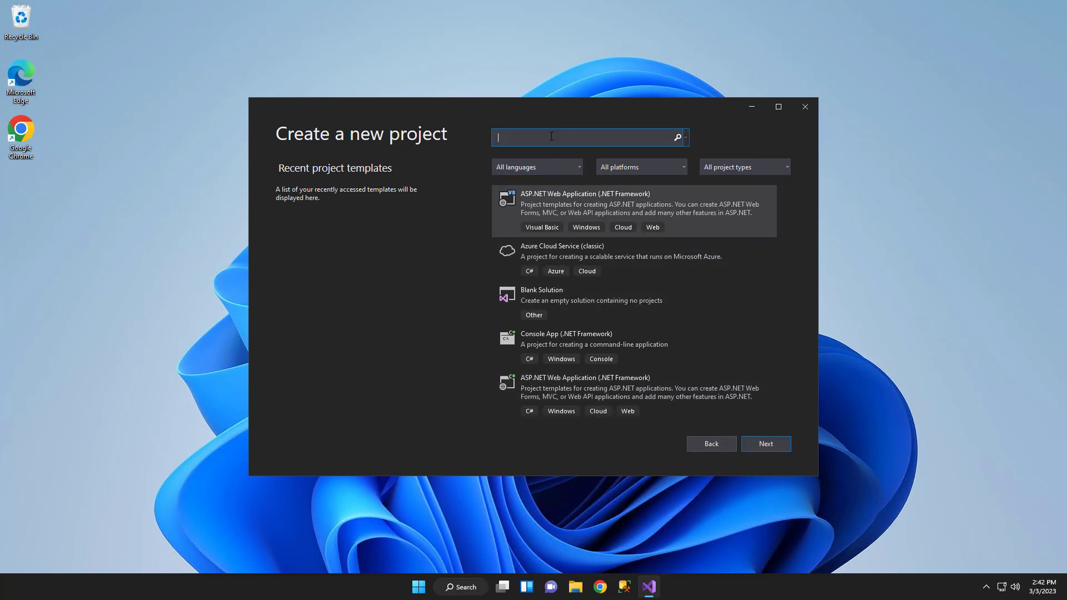
type("integra")
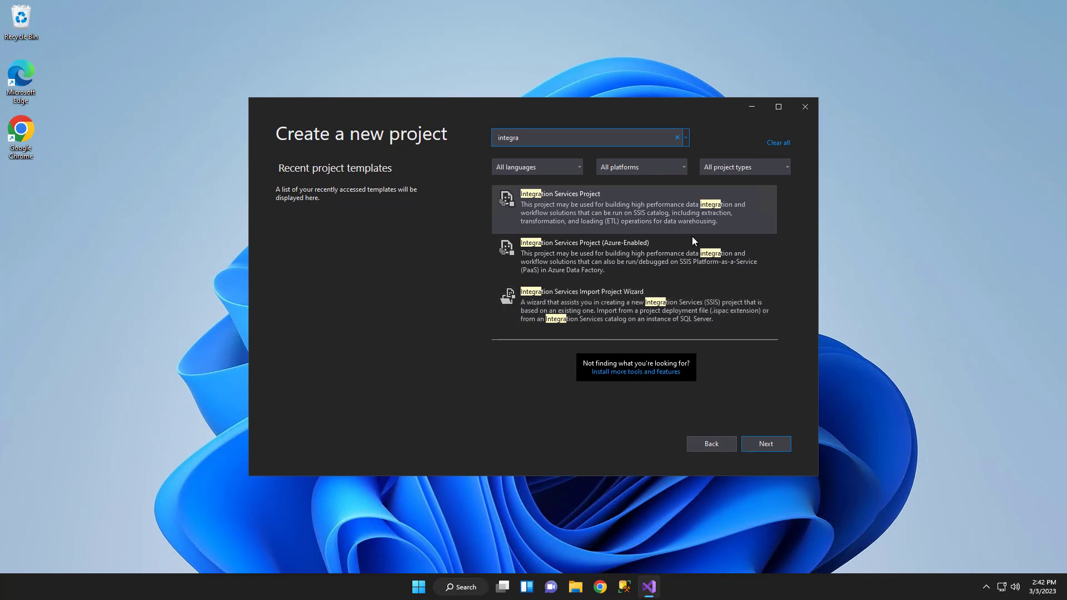
Step: Create a project from the Integration Services Project template, keeping the default project name, location and solution name
left_click(613, 214)
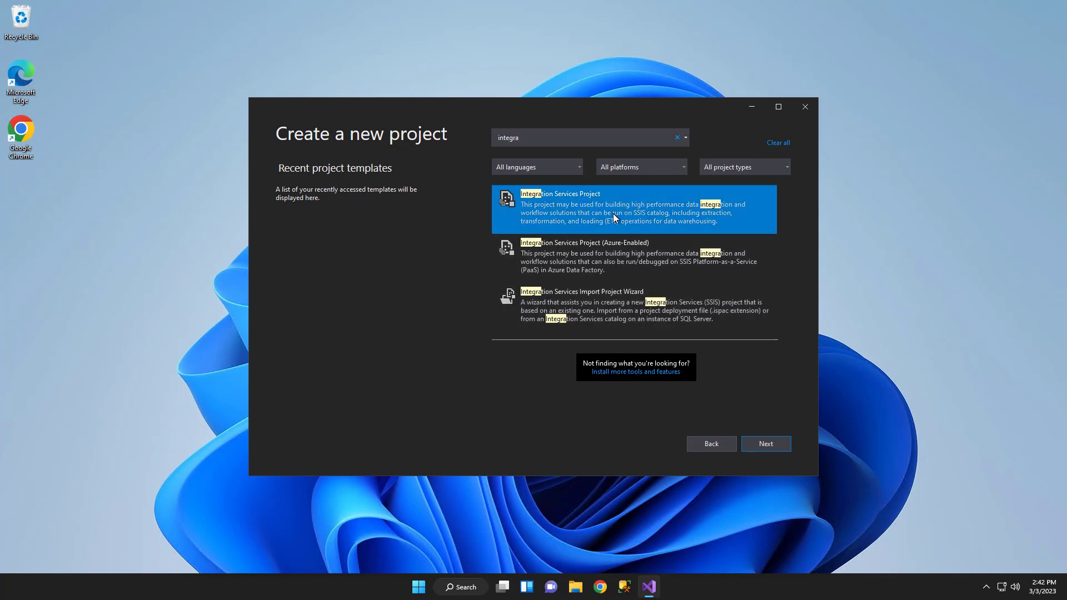
left_click(768, 449)
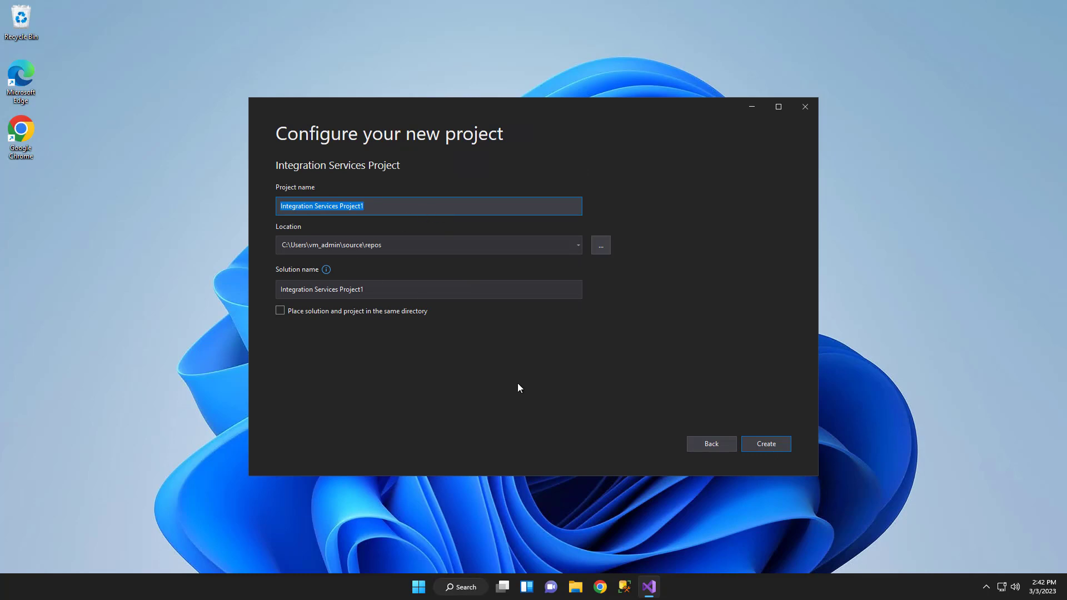
left_click(775, 444)
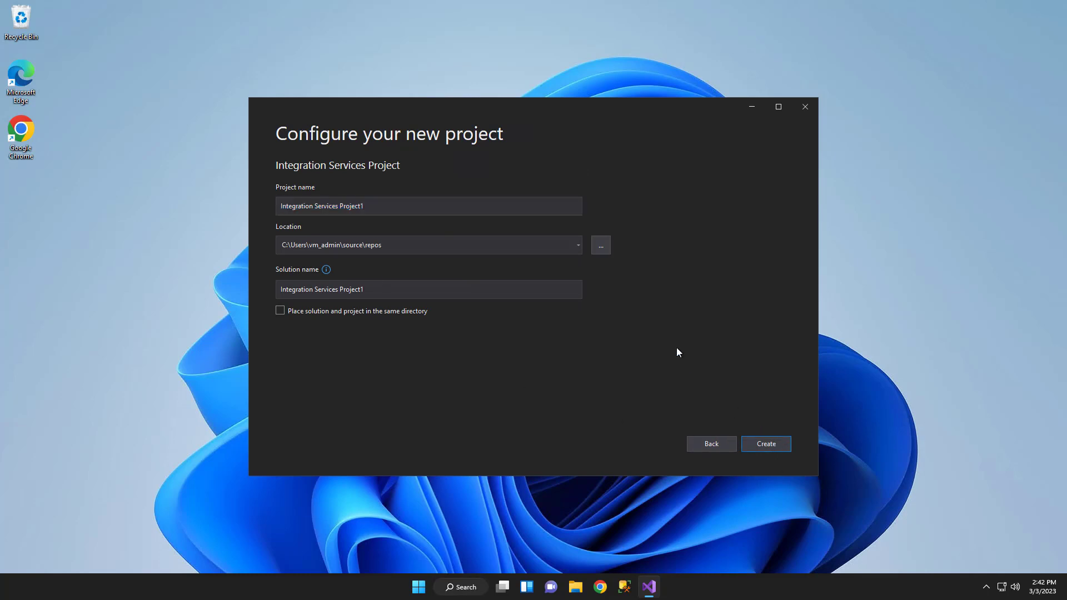